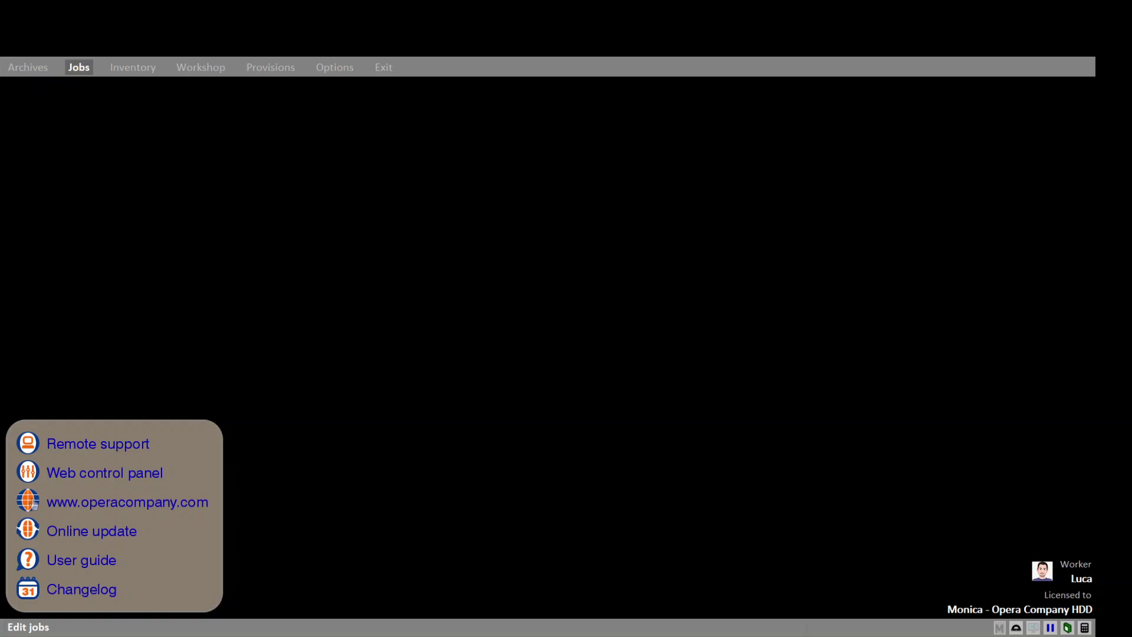
Open the 2022 job in Prev/Quotation status for editing and review its project log.
click(88, 68)
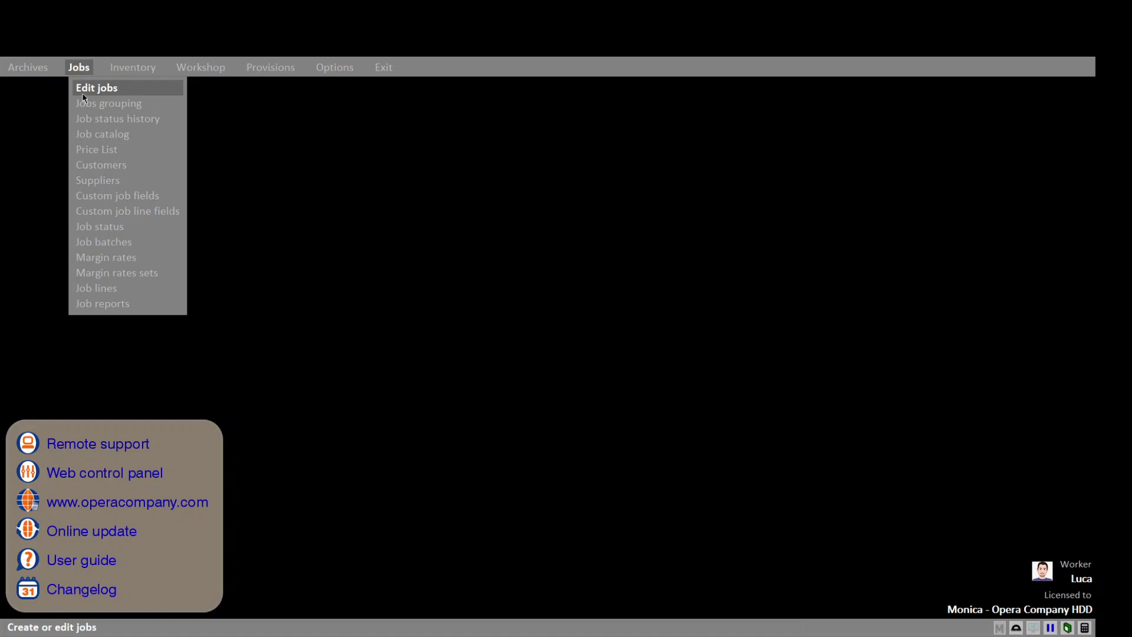
click(88, 91)
click(99, 157)
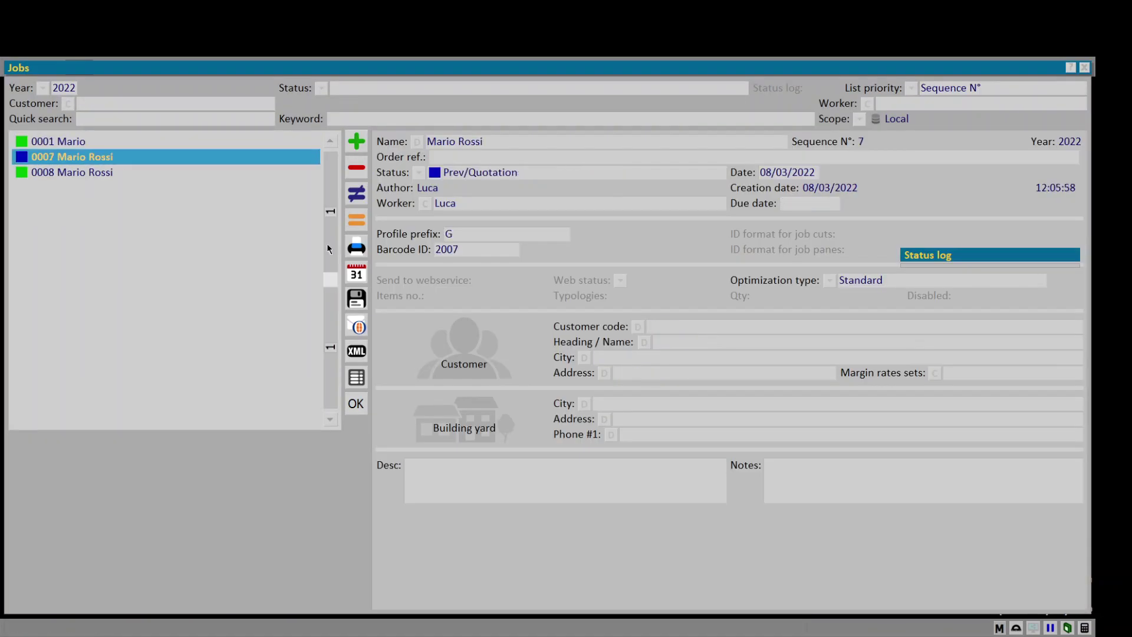
click(357, 193)
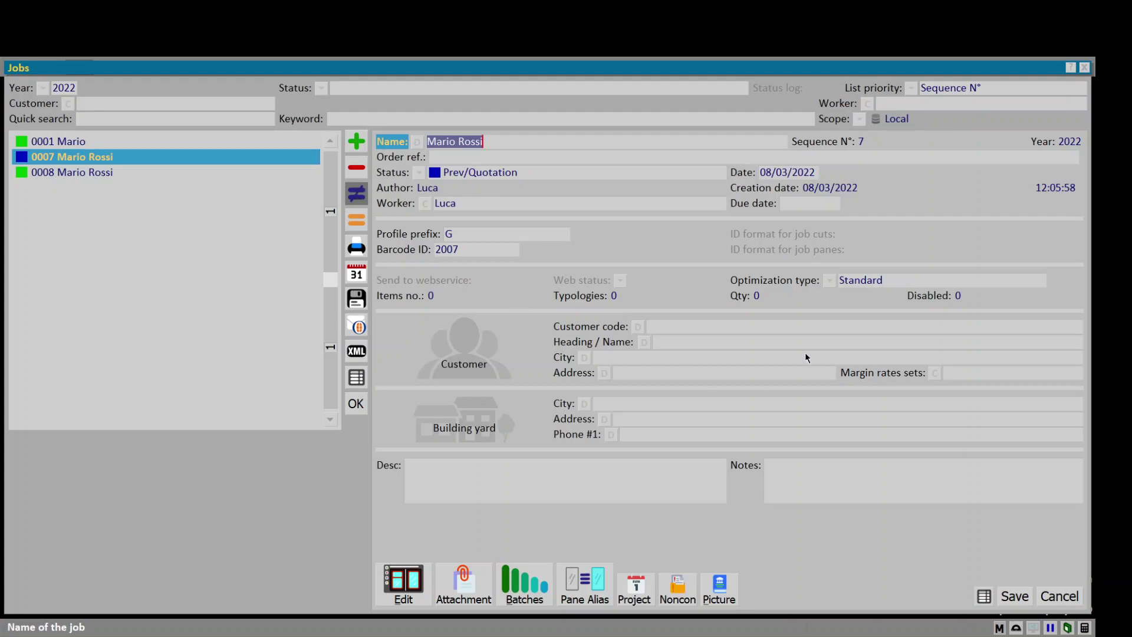
click(633, 585)
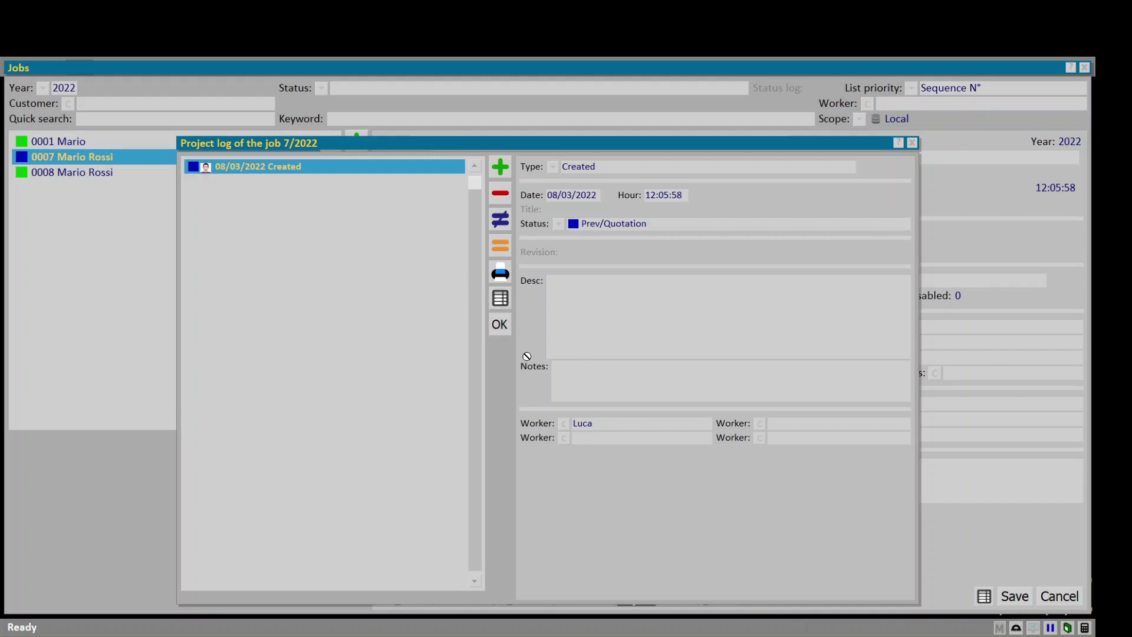
click(502, 323)
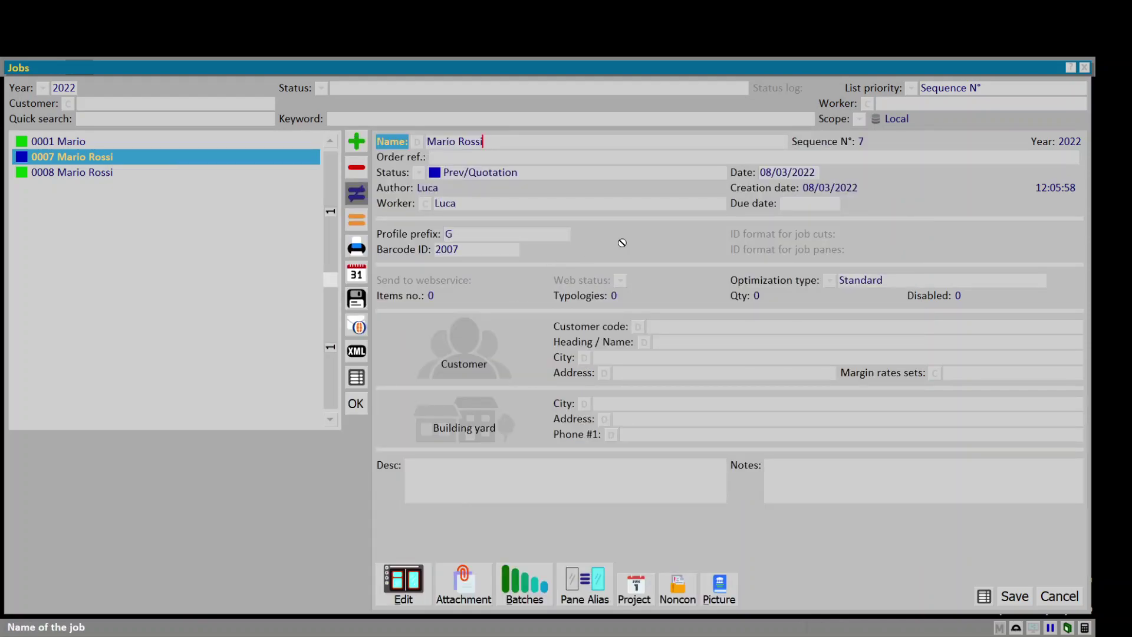
Set the job's status to Prev confermato/Confirmed quotation and review the Created entry in its project log.
click(418, 172)
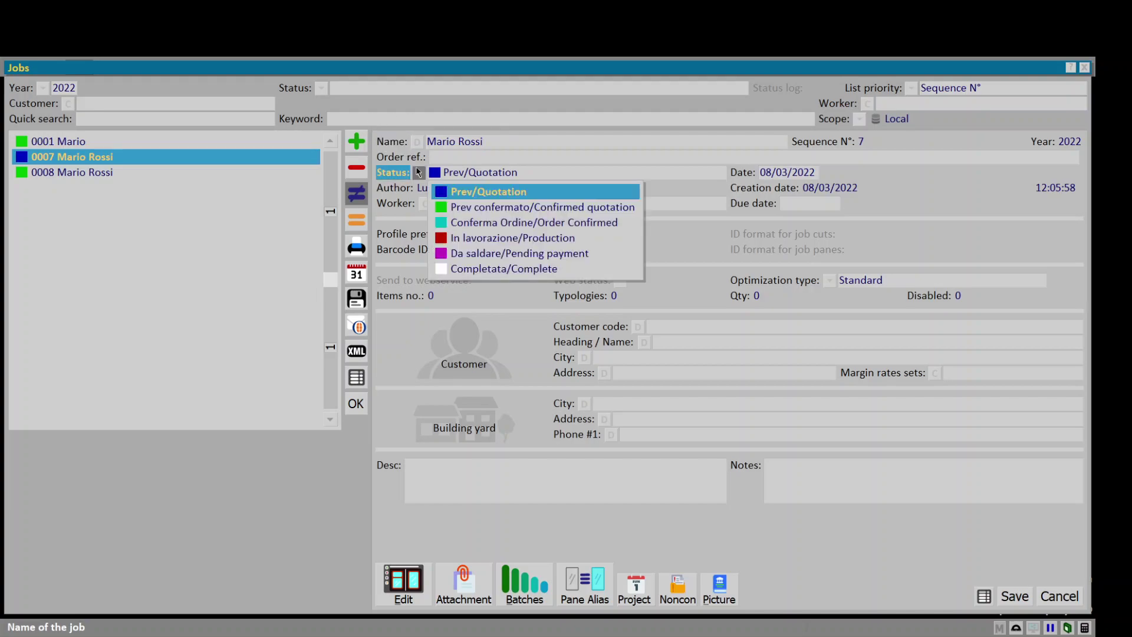
click(476, 205)
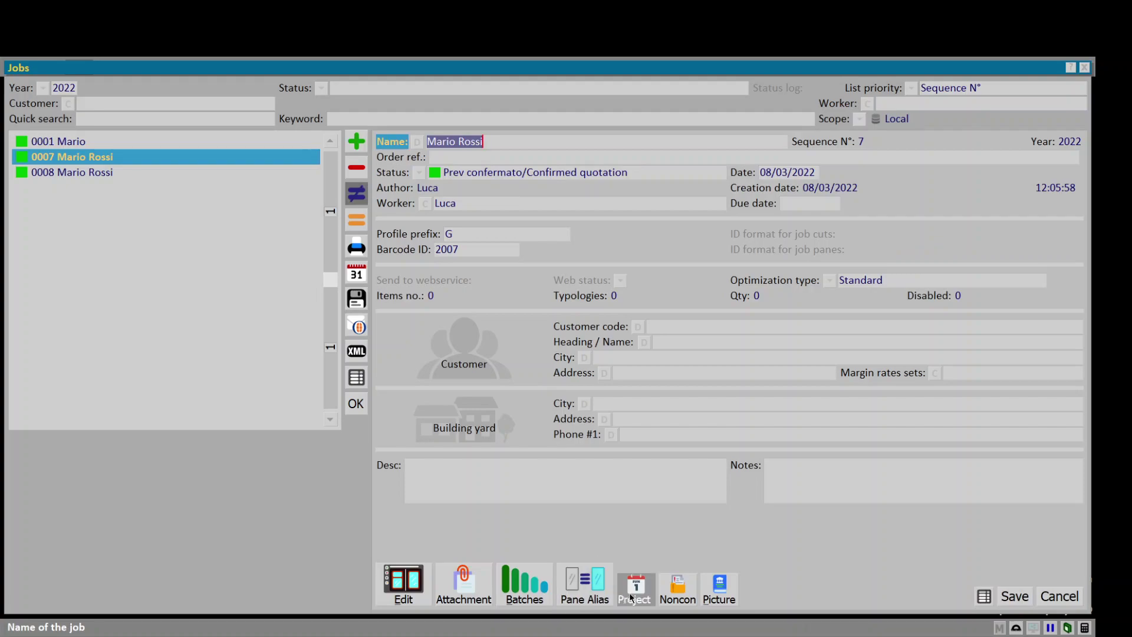
click(629, 592)
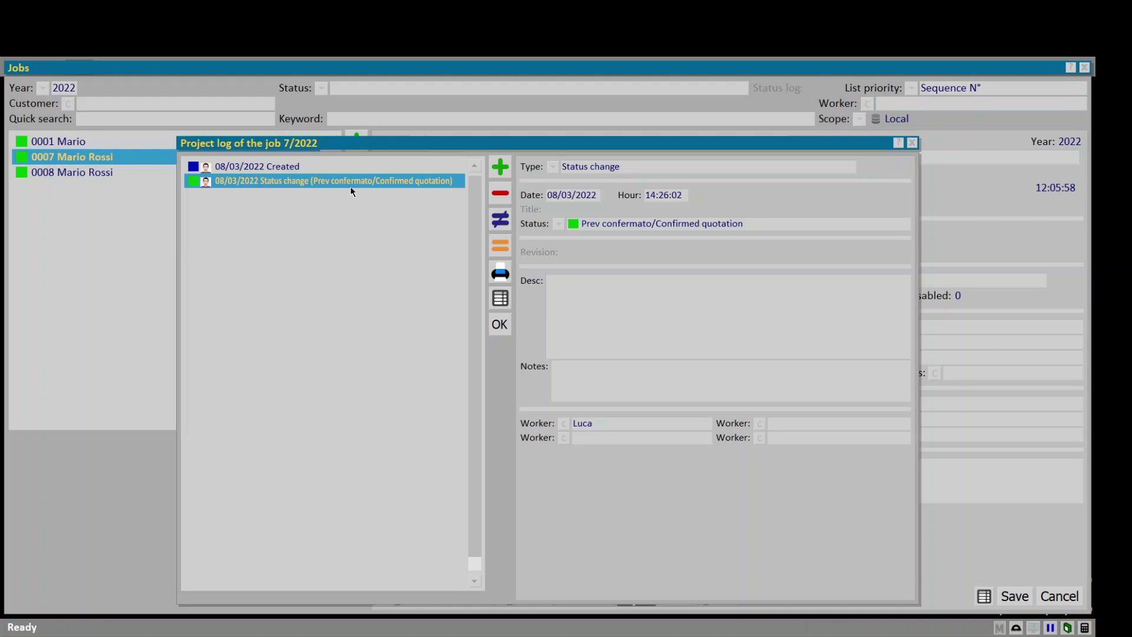
click(275, 163)
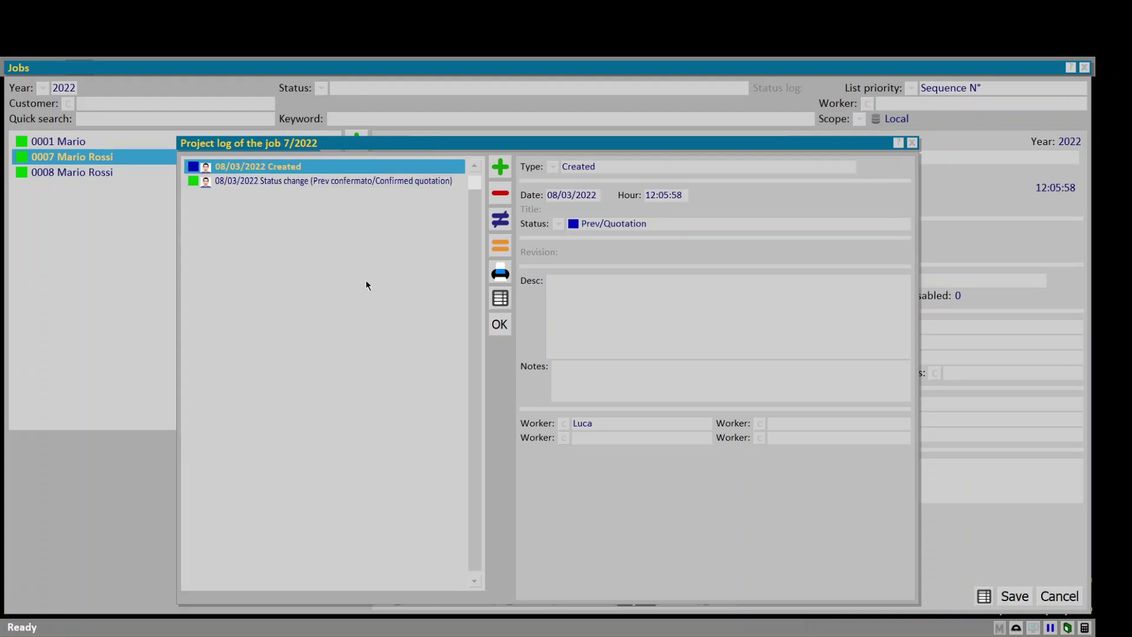
key(Escape)
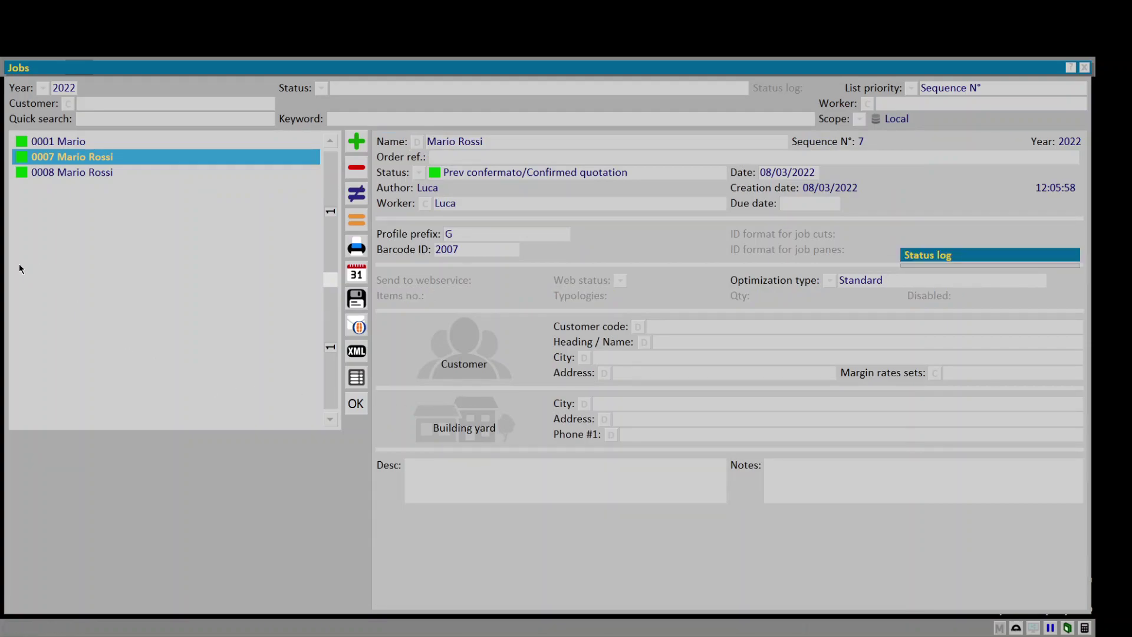
Duplicate the job with all typologies as "copied job" and view the Copy entry in its project log.
click(356, 221)
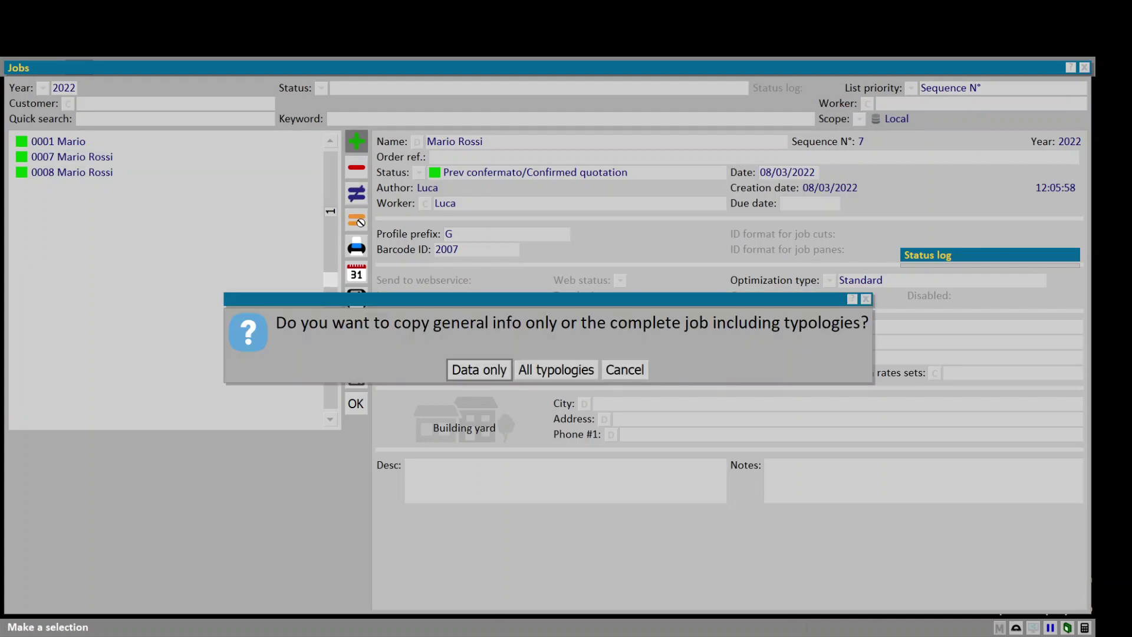
click(551, 370)
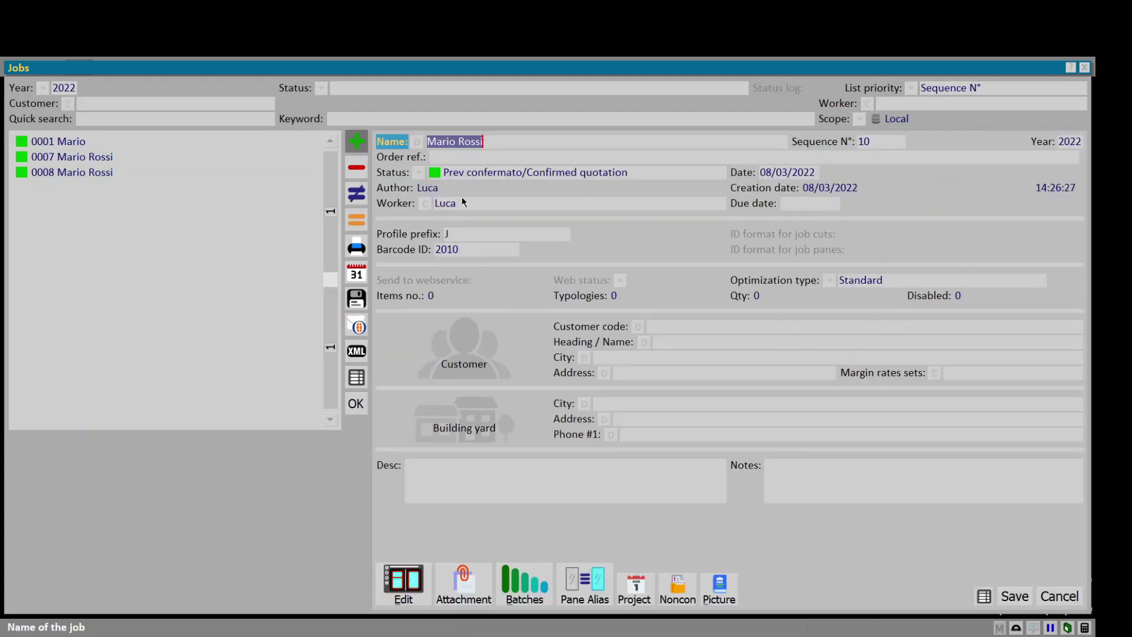
text(copied job)
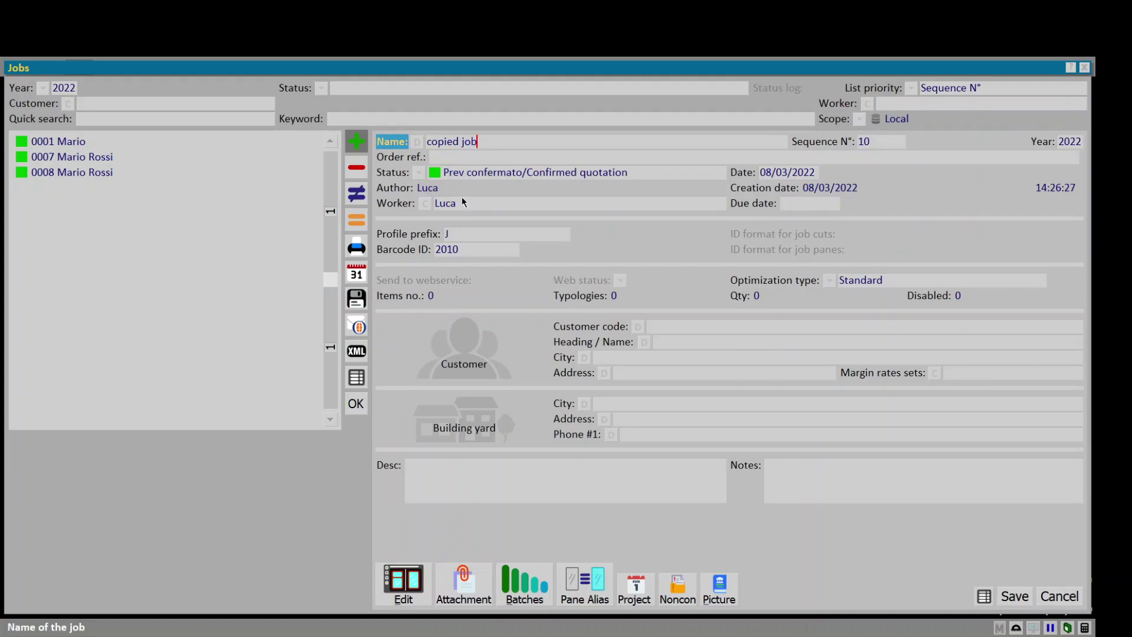
key(Return)
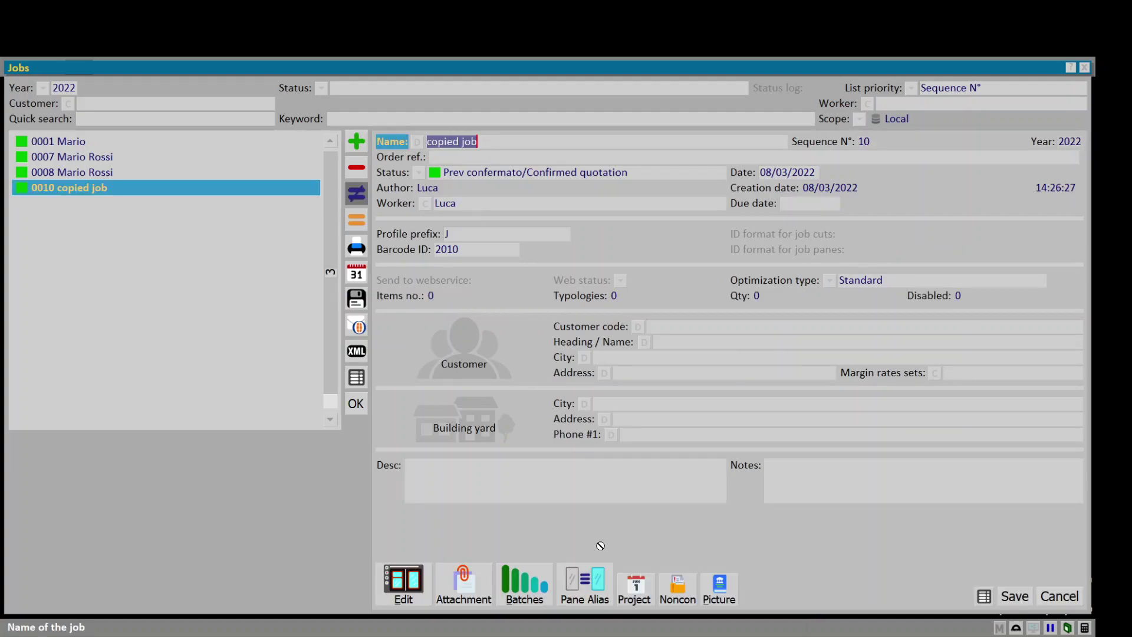
click(636, 588)
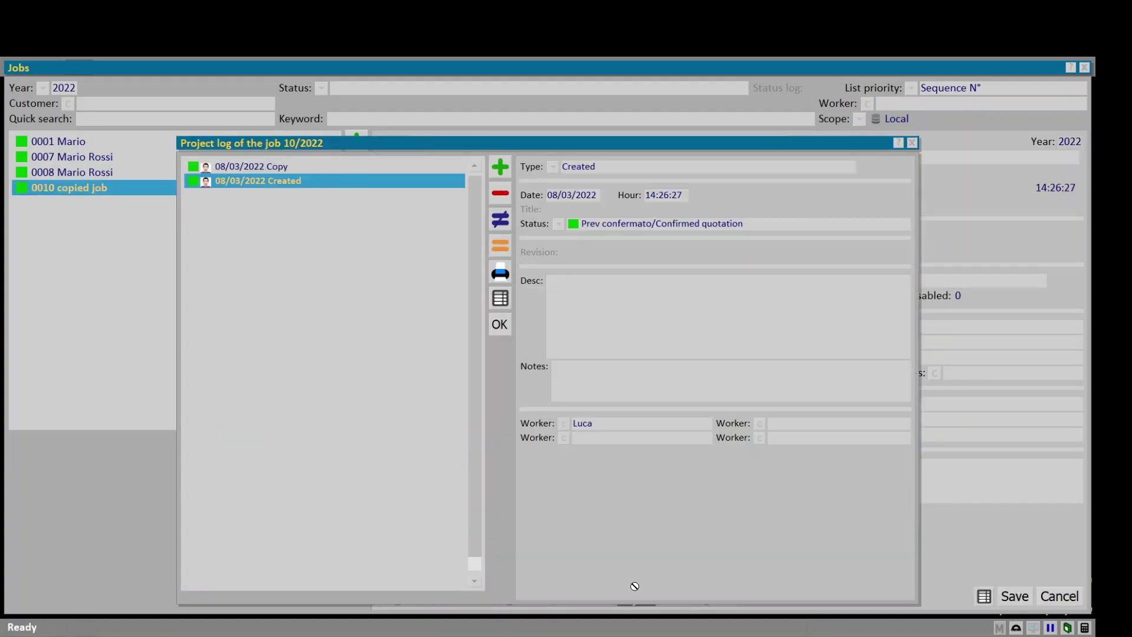
click(277, 168)
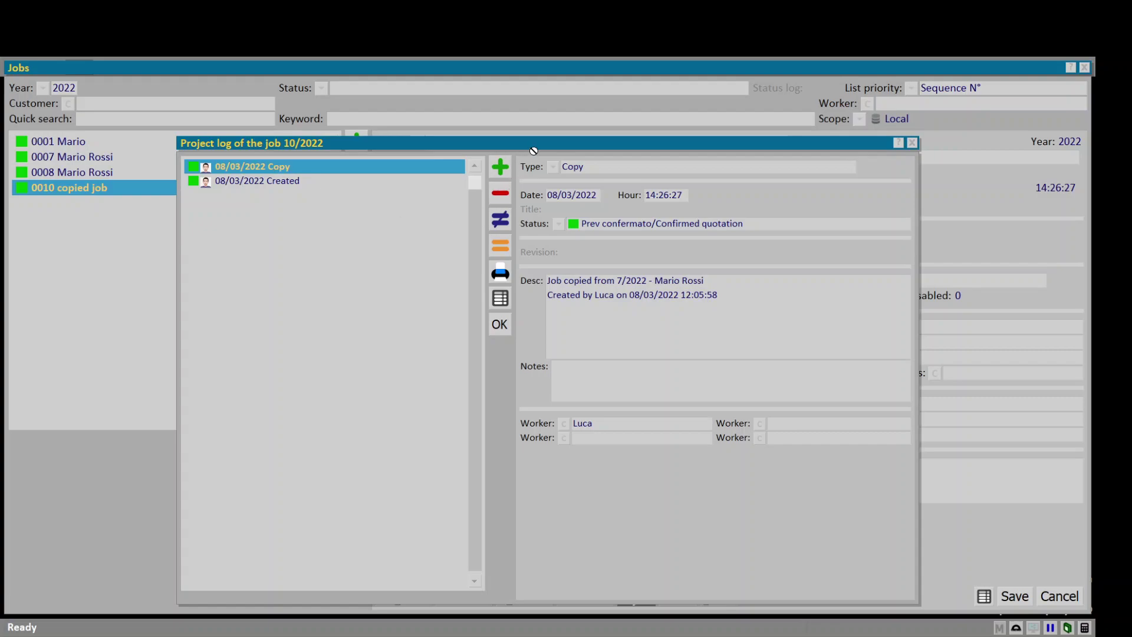
Start a new project log entry and look through its description, worker and image attachment options.
click(500, 166)
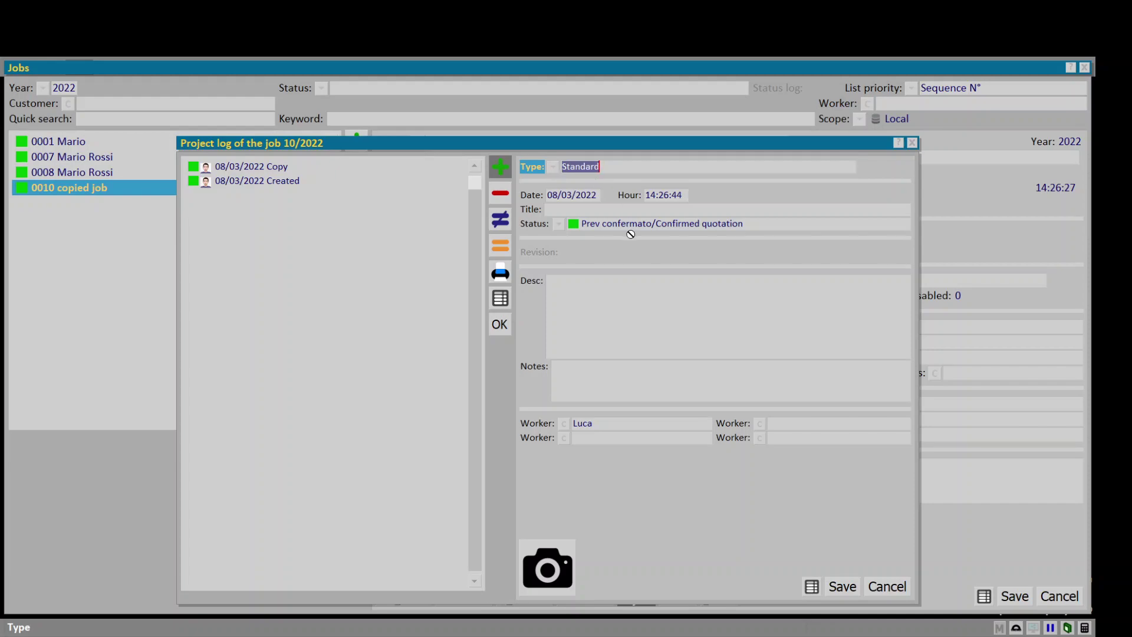
click(651, 307)
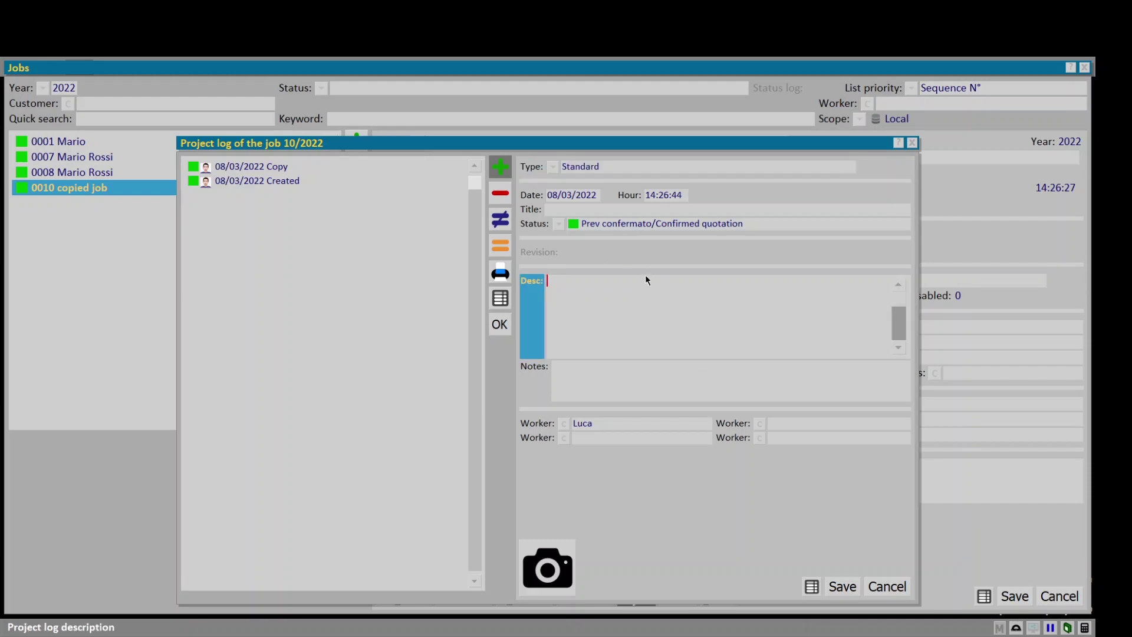
click(611, 424)
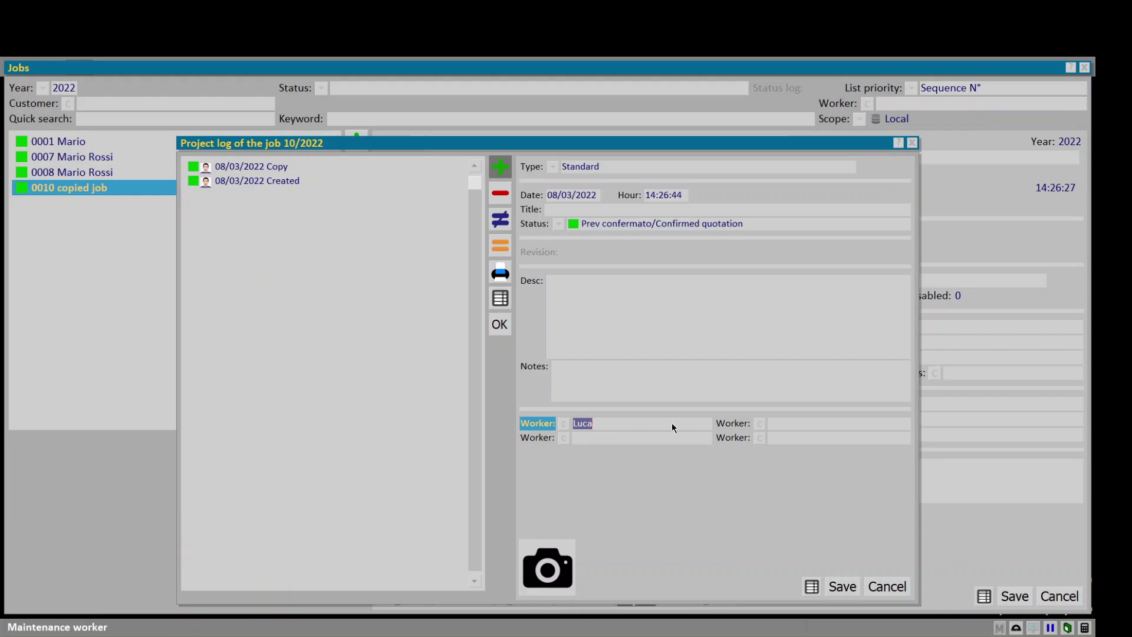
click(556, 560)
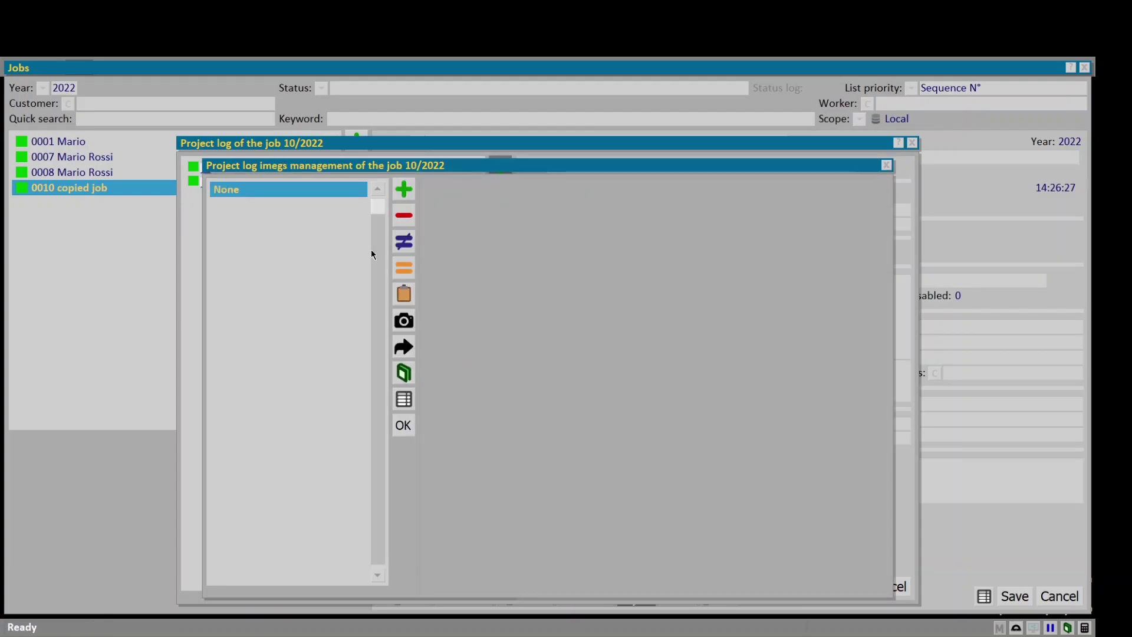
click(403, 190)
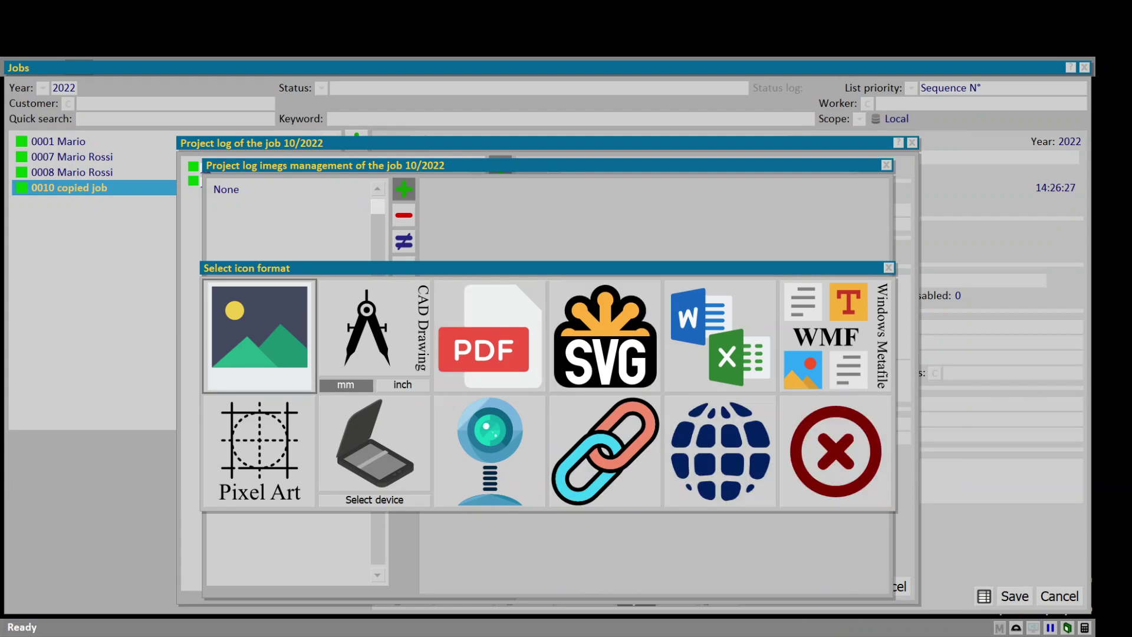
click(803, 376)
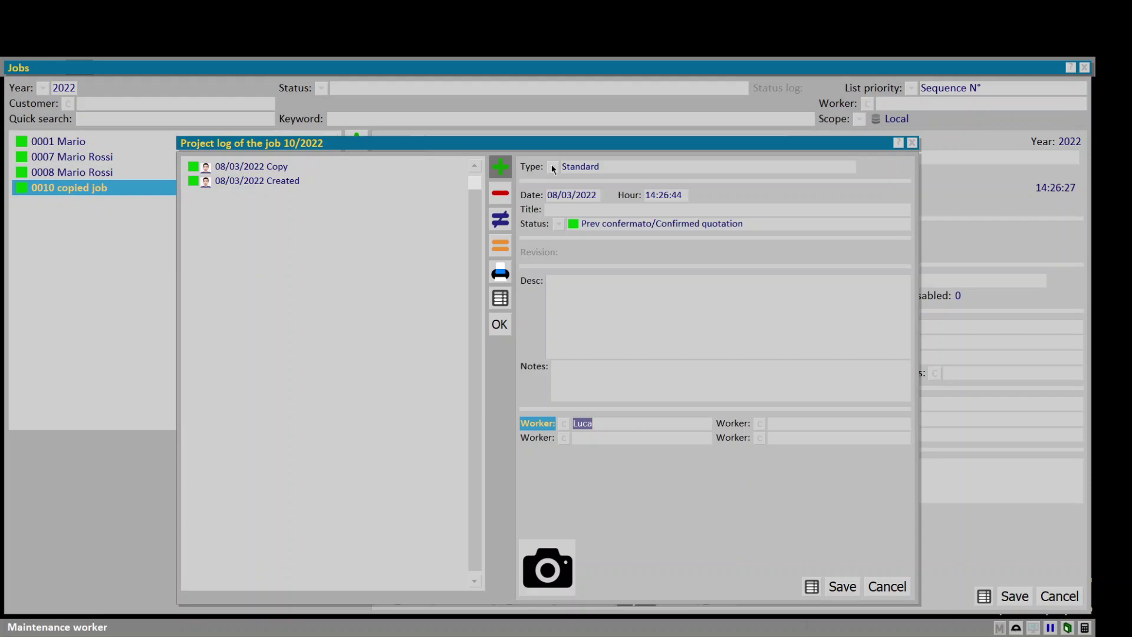
Make the new log entry a Revision described as "changed glass to better one" and save it.
click(554, 167)
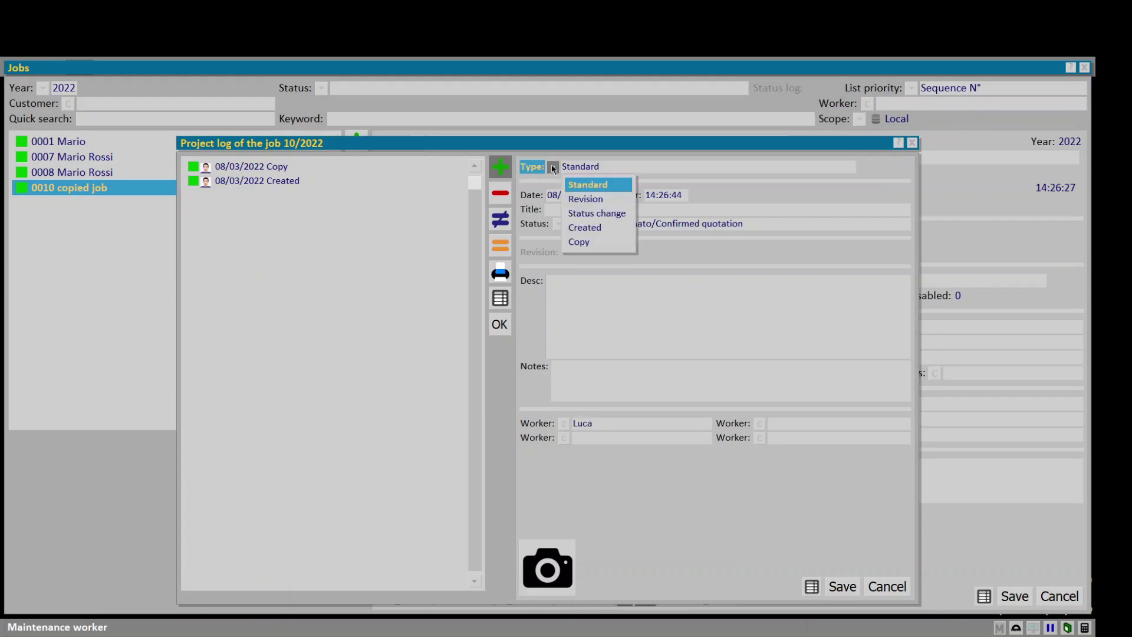
click(585, 198)
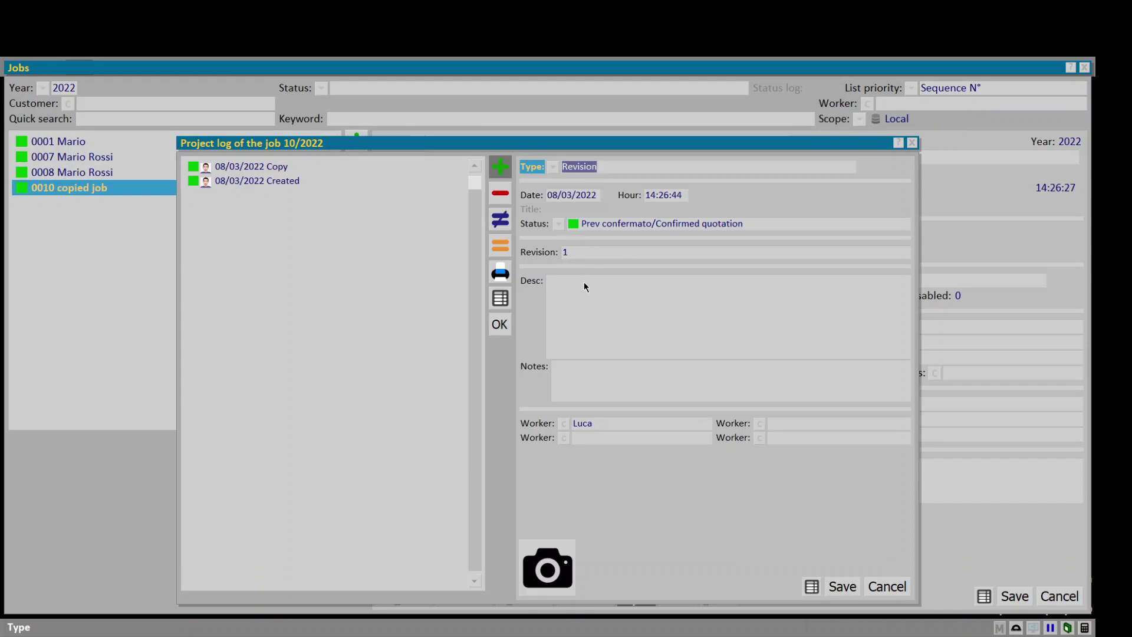
click(594, 304)
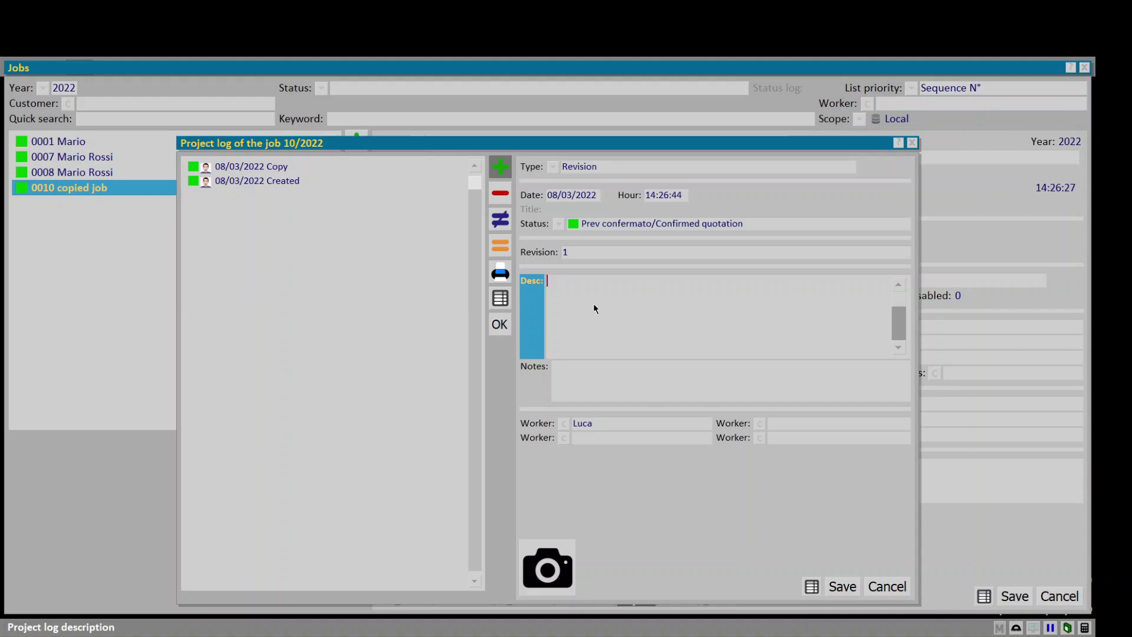
text(changed glass to better one)
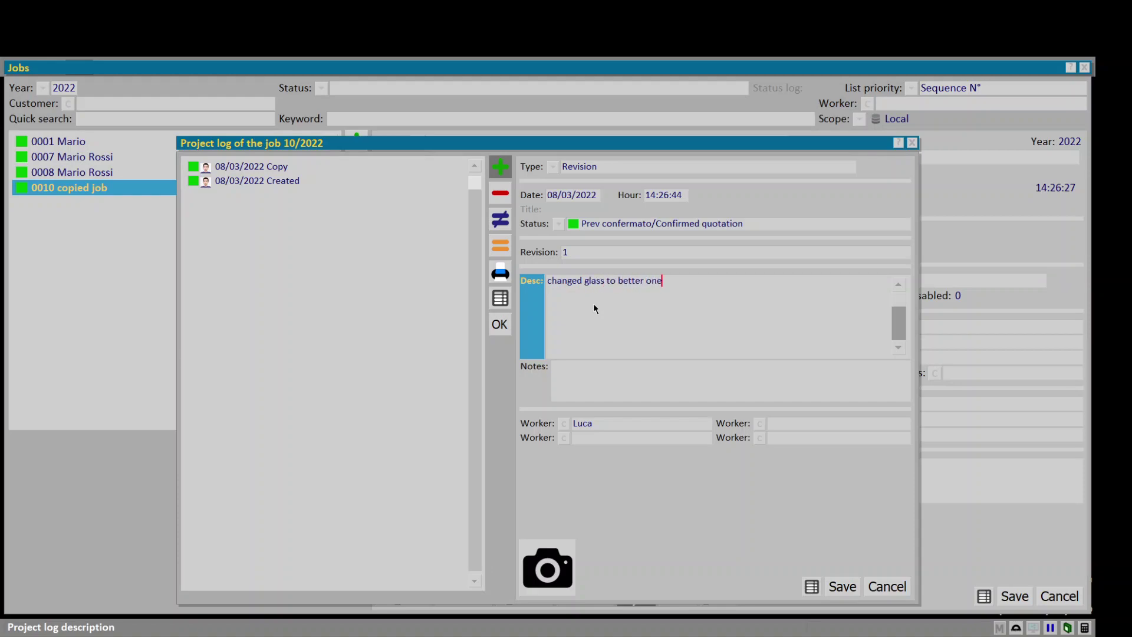
key(ctrl+s)
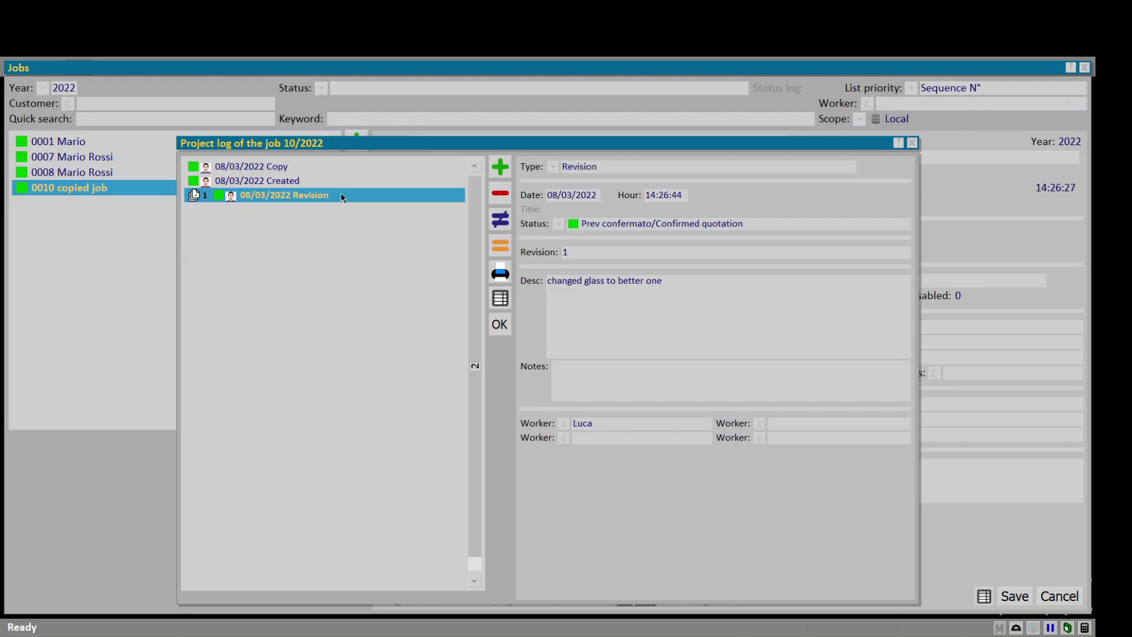
Add and save a second Revision entry described as "switched back to standard glass", and close the project log.
click(501, 167)
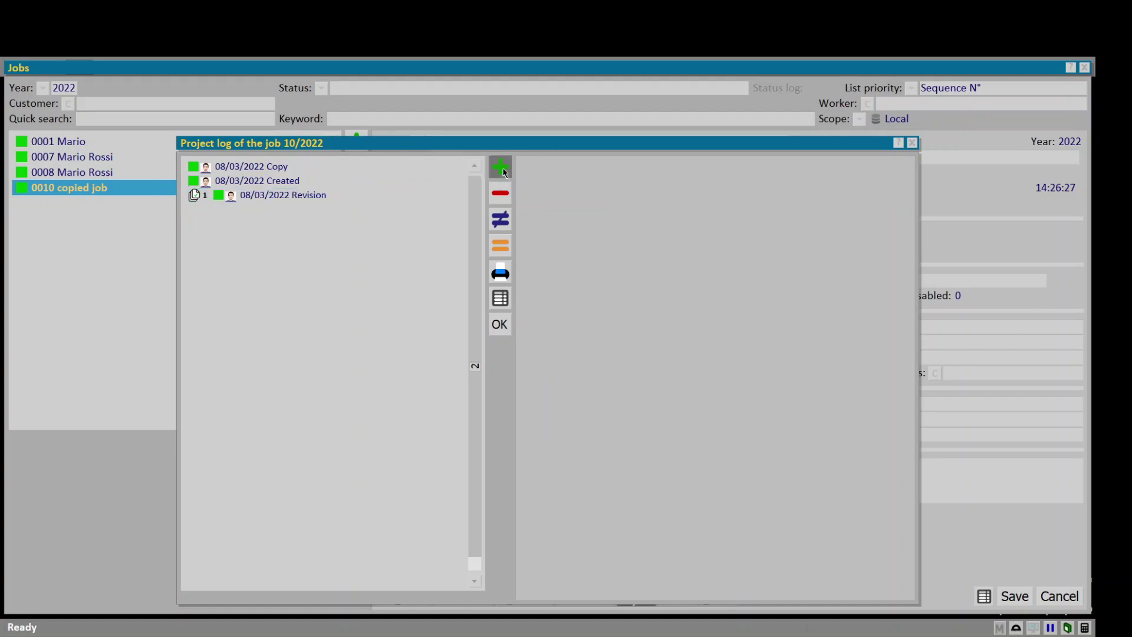
click(549, 167)
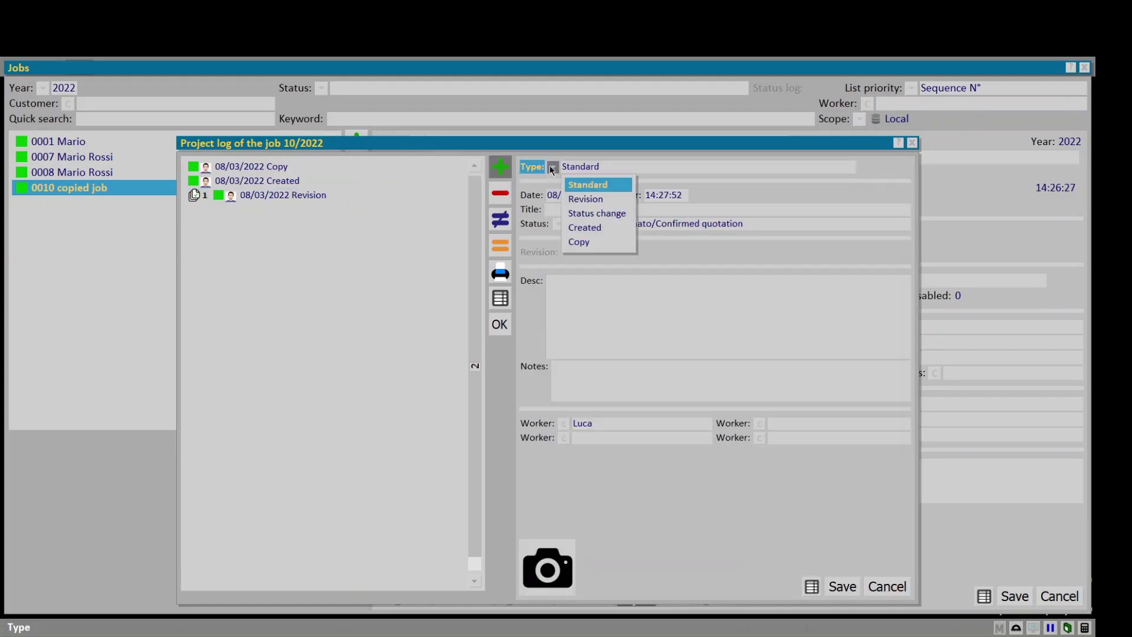
click(573, 200)
click(585, 310)
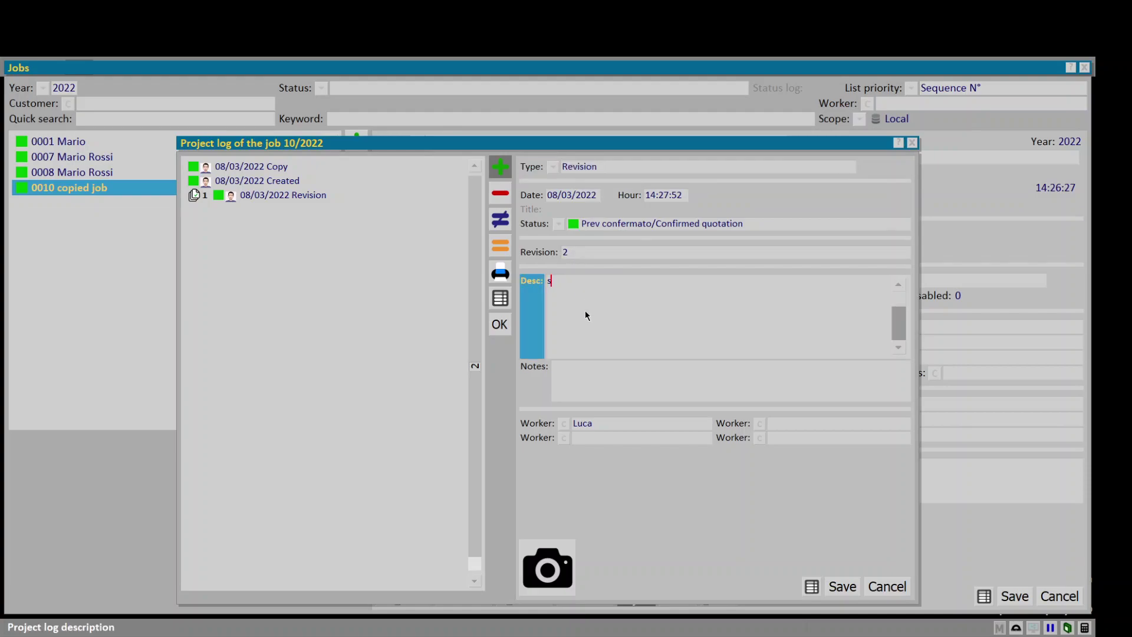
text(switched back to standard gla)
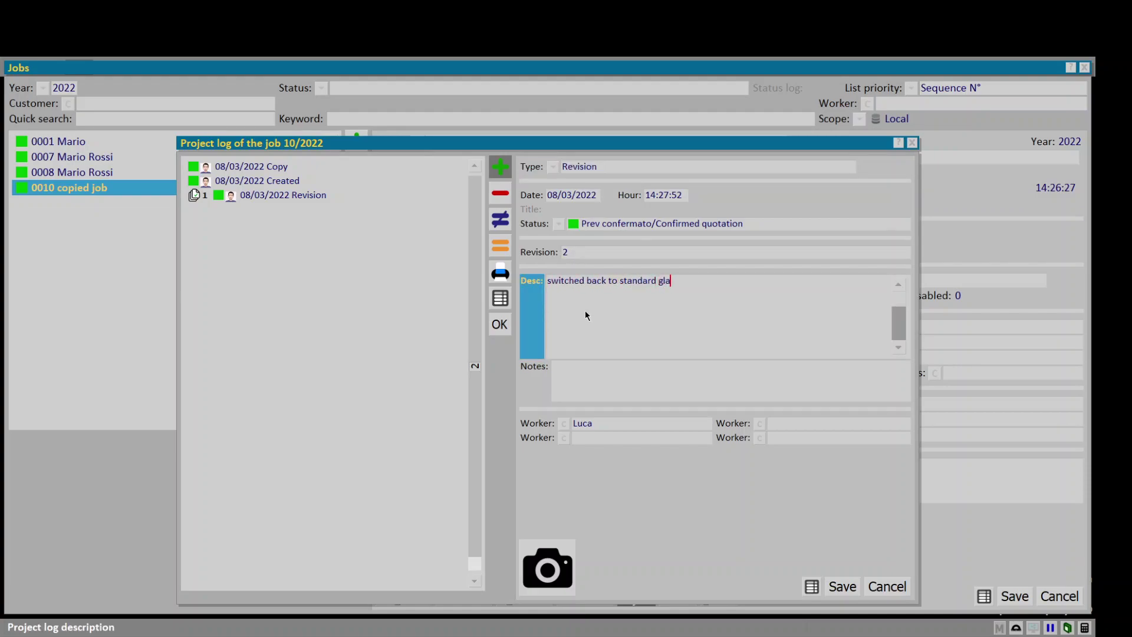
text(ss)
key(ctrl+s)
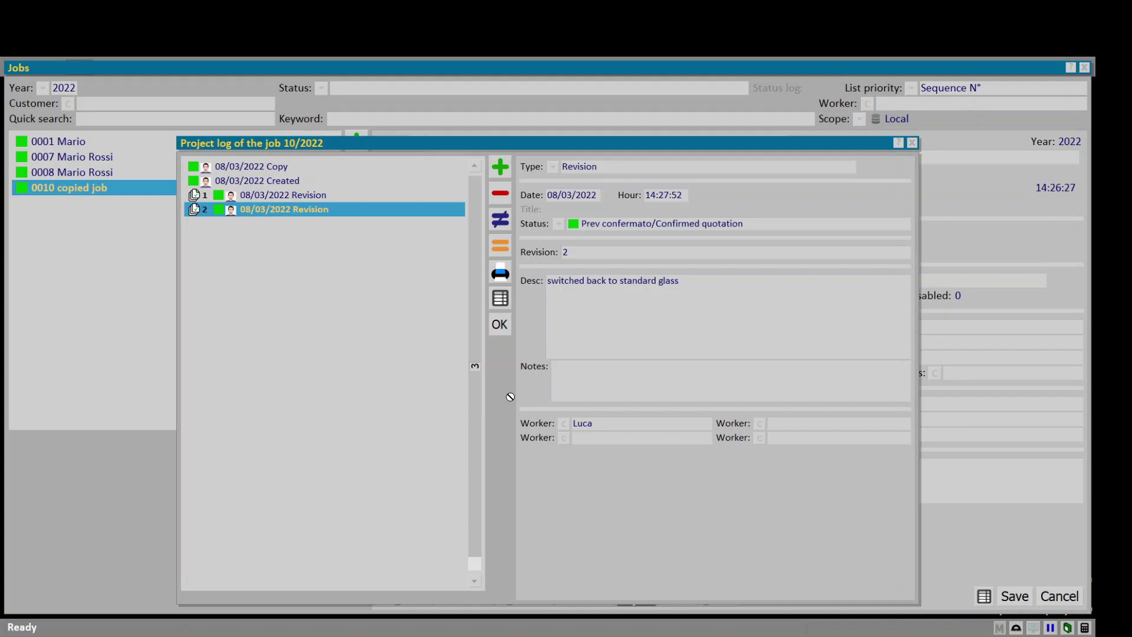
key(Escape)
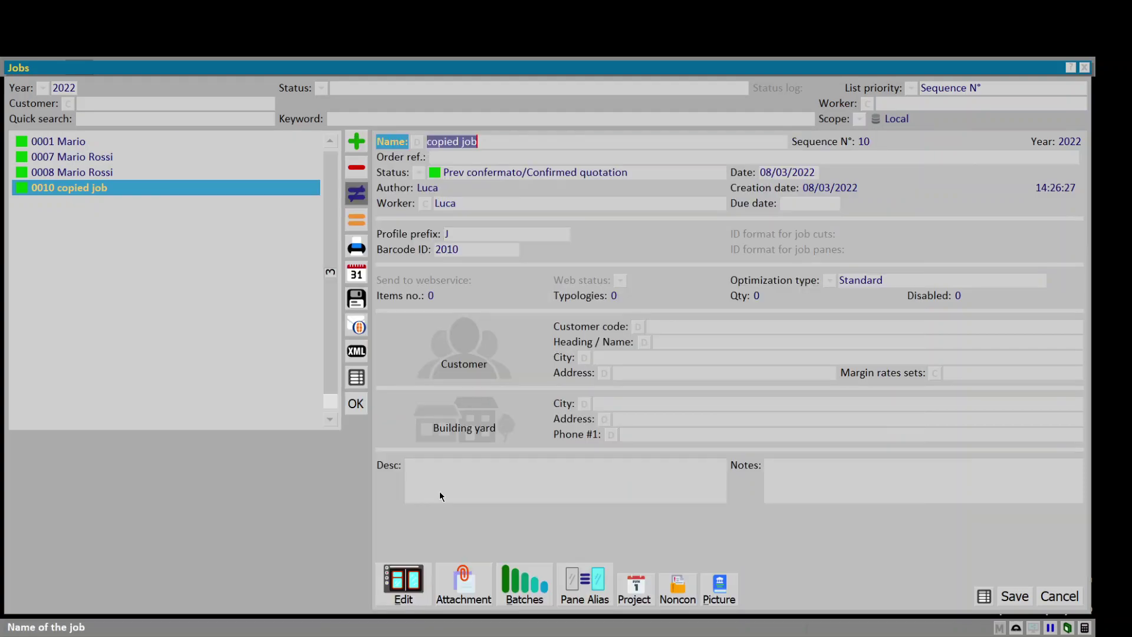
Open the copied job's documents and select the Preventivo_Revisione template.
click(403, 584)
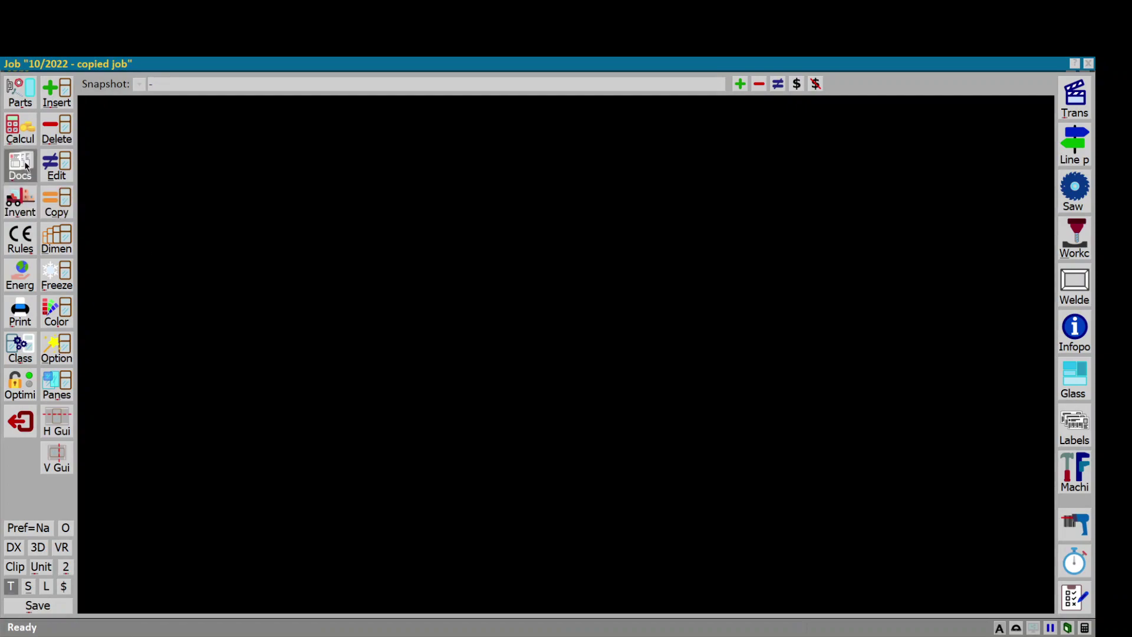
click(23, 166)
click(68, 201)
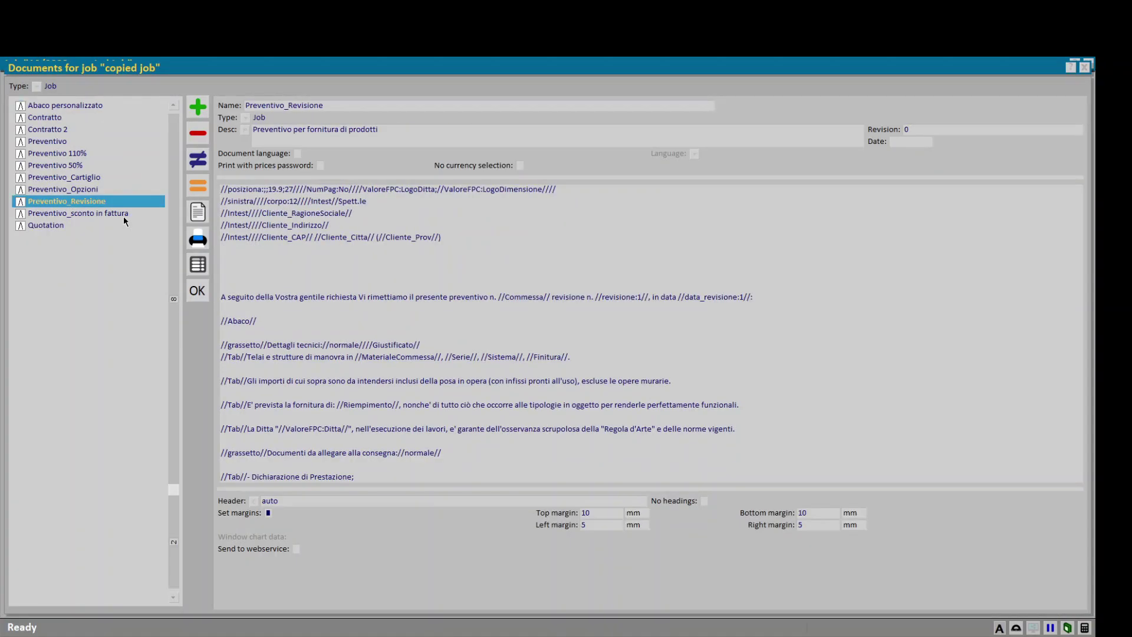